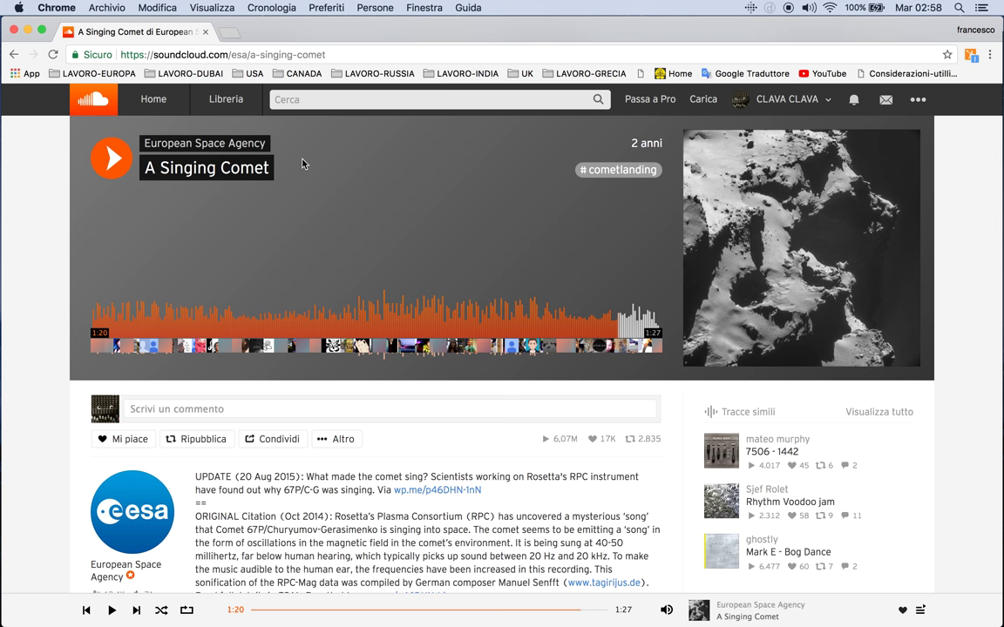
# Review the description of the European Space Agency track "A Singing Comet" and download the track.
pyautogui.scroll(-3, 109, 225)
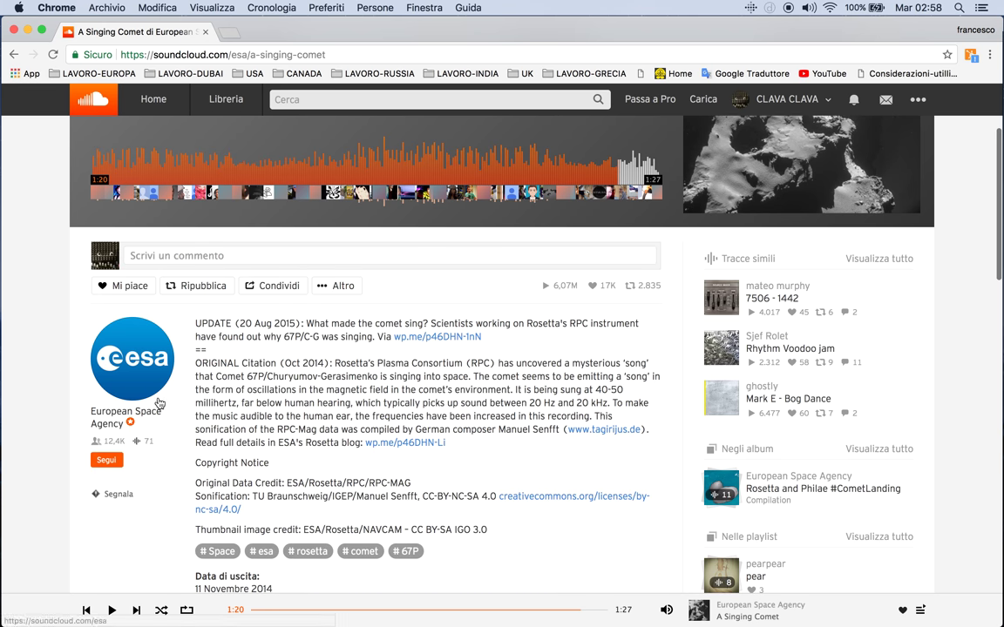
pyautogui.scroll(3, 129, 326)
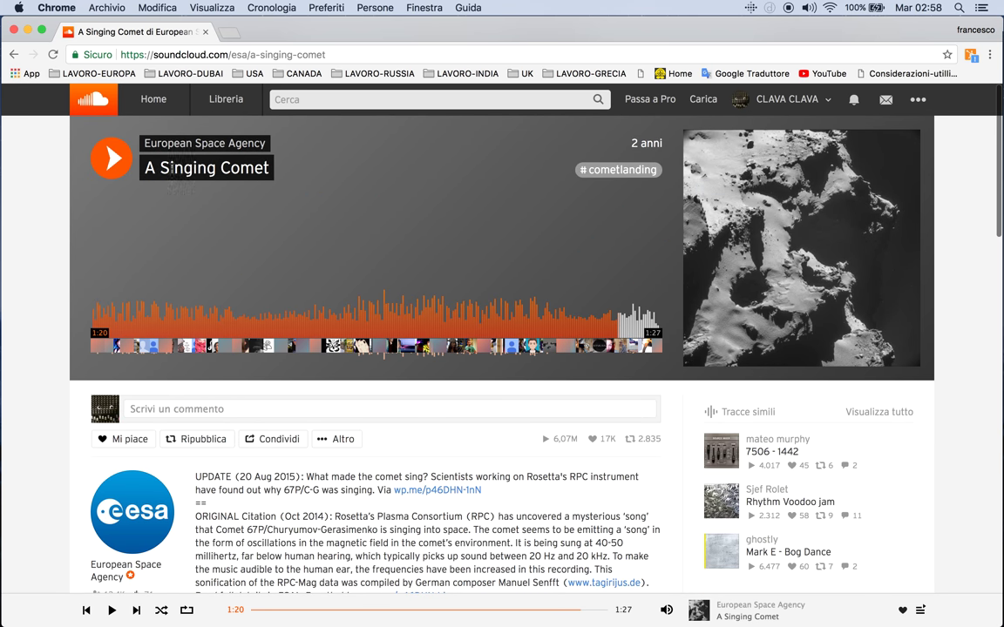
pyautogui.scroll(-7, 364, 232)
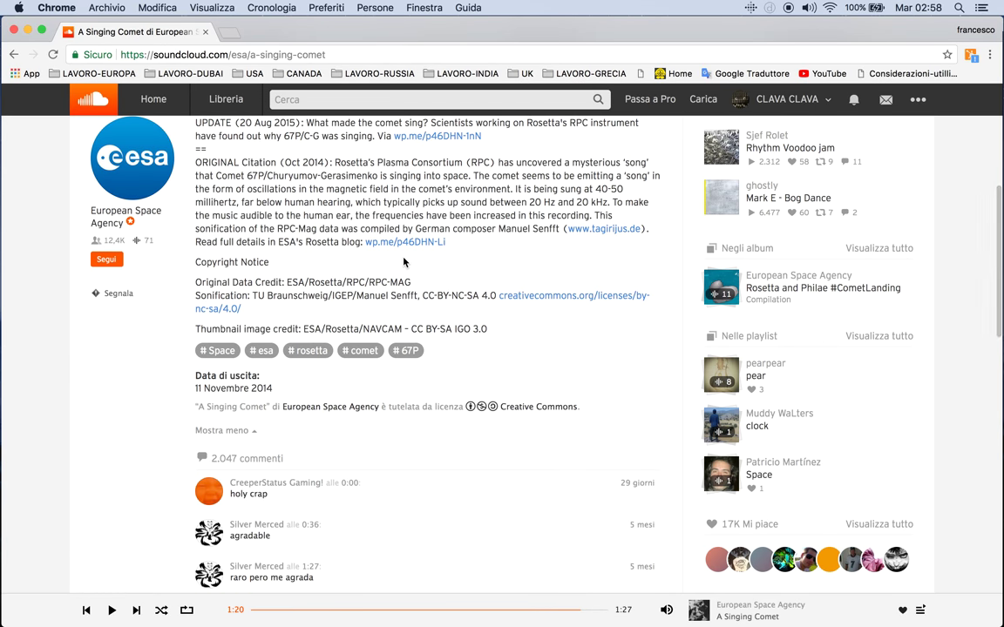
pyautogui.scroll(7, 427, 293)
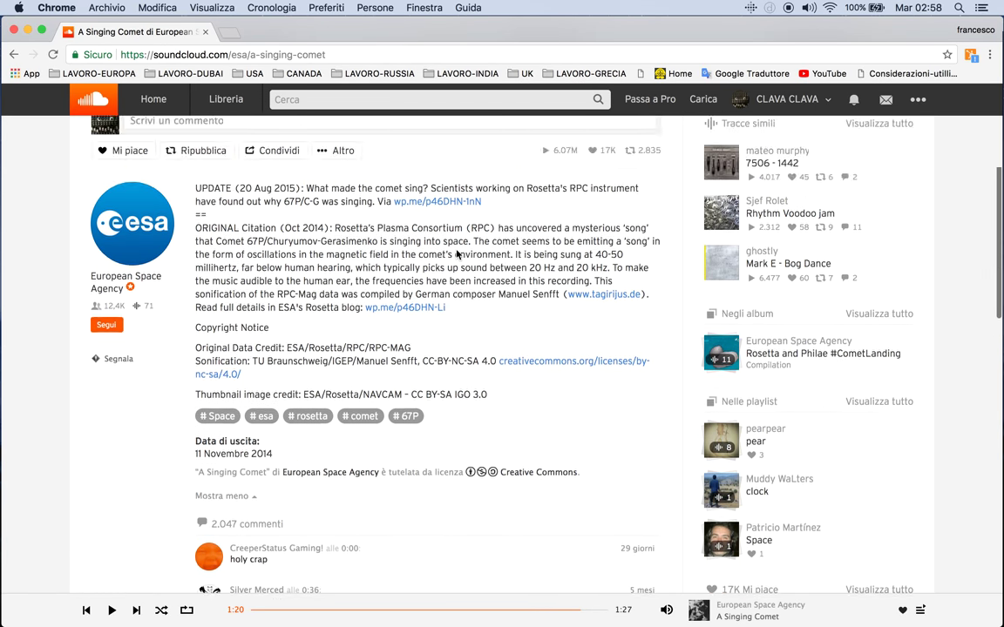
pyautogui.click(336, 439)
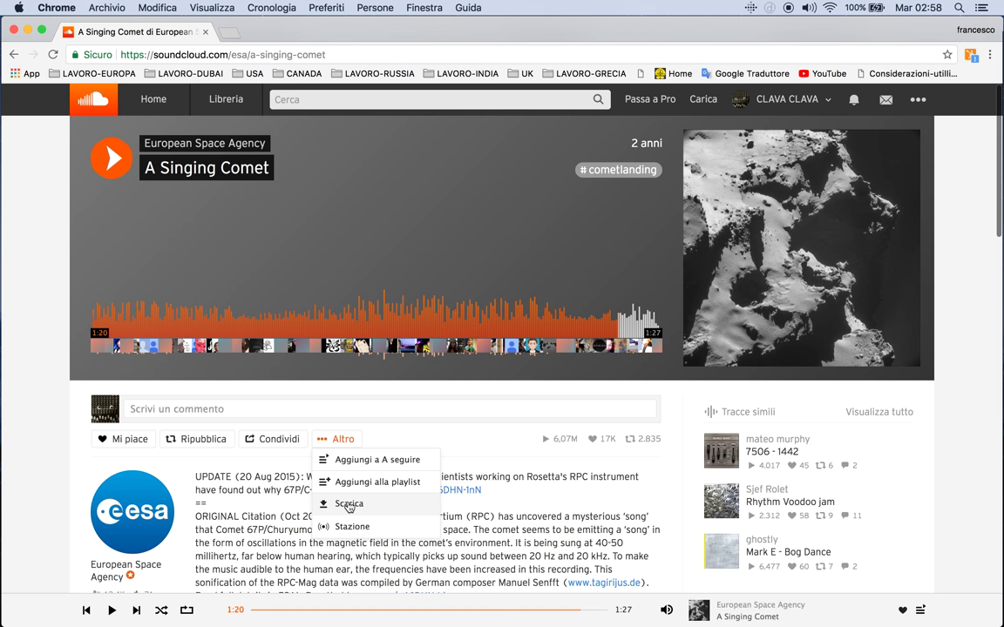
pyautogui.click(348, 505)
# Switch to Ableton Live and preview the singing comet MP3 in the current project folder.
pyautogui.hotkey('ctrl', 'Up')
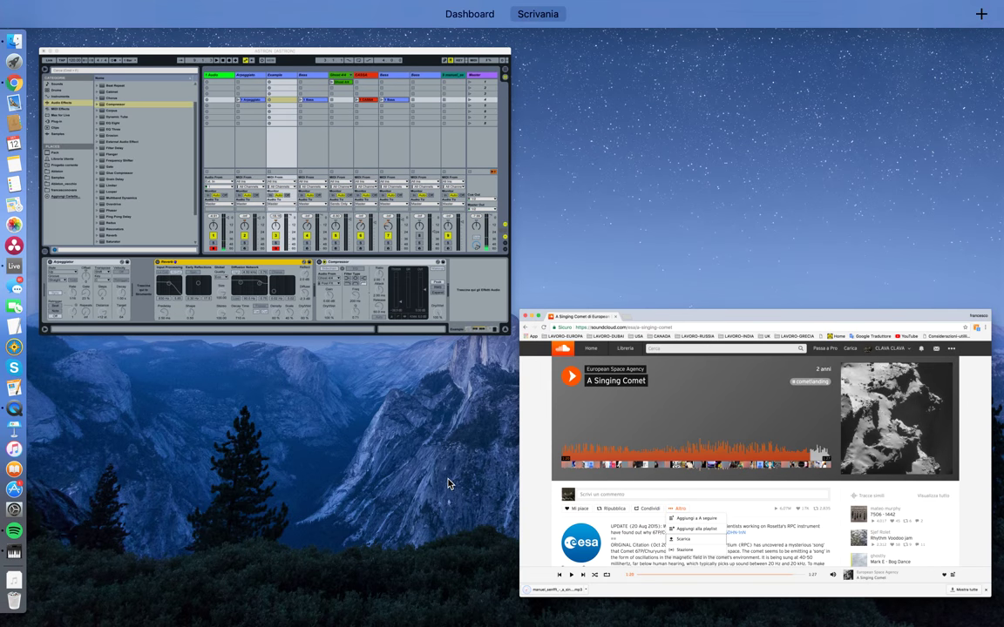
pyautogui.click(301, 194)
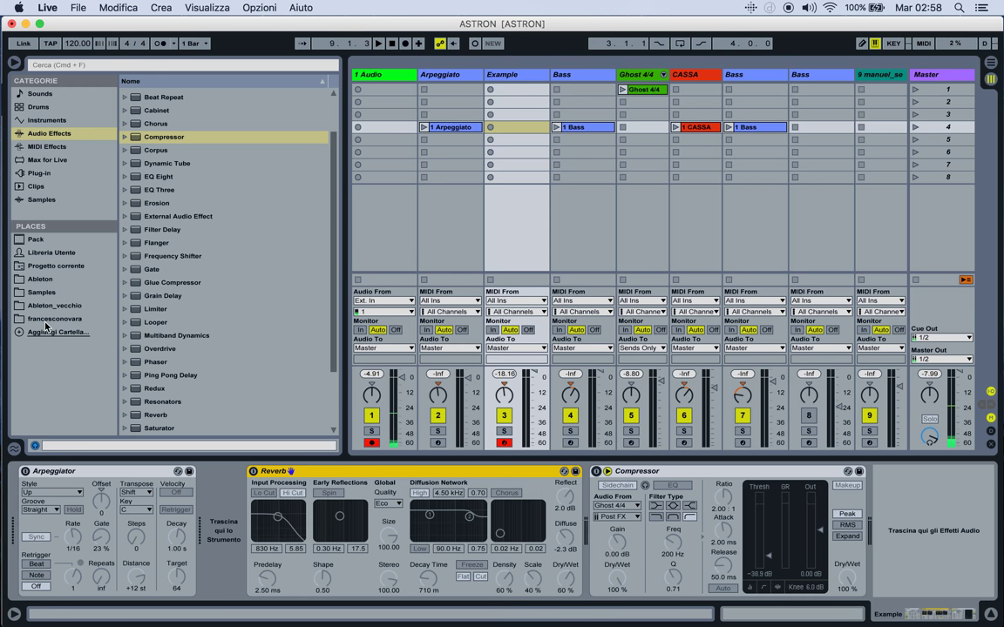
pyautogui.click(57, 266)
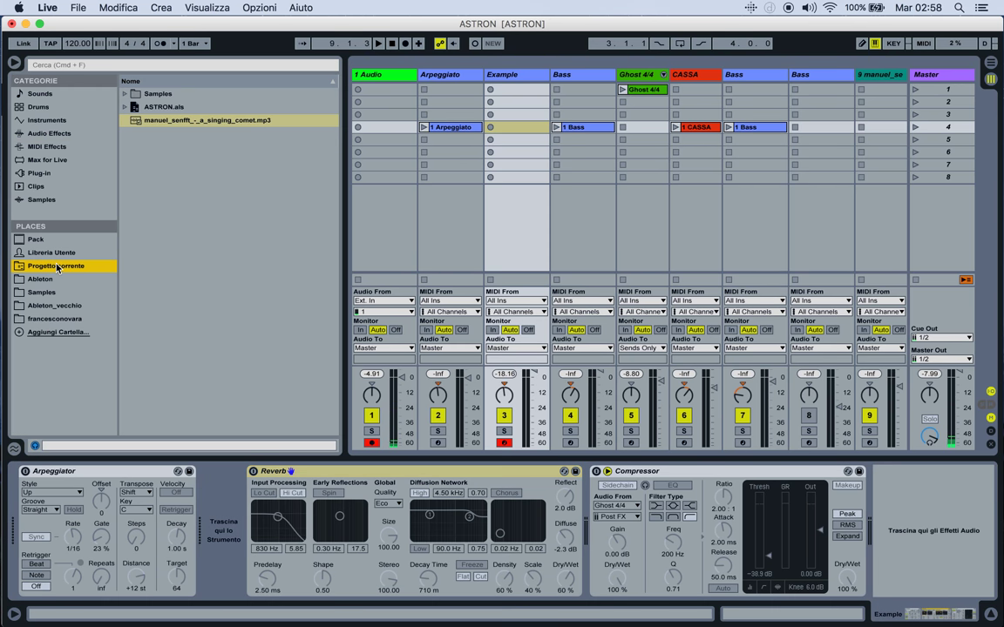
pyautogui.click(199, 124)
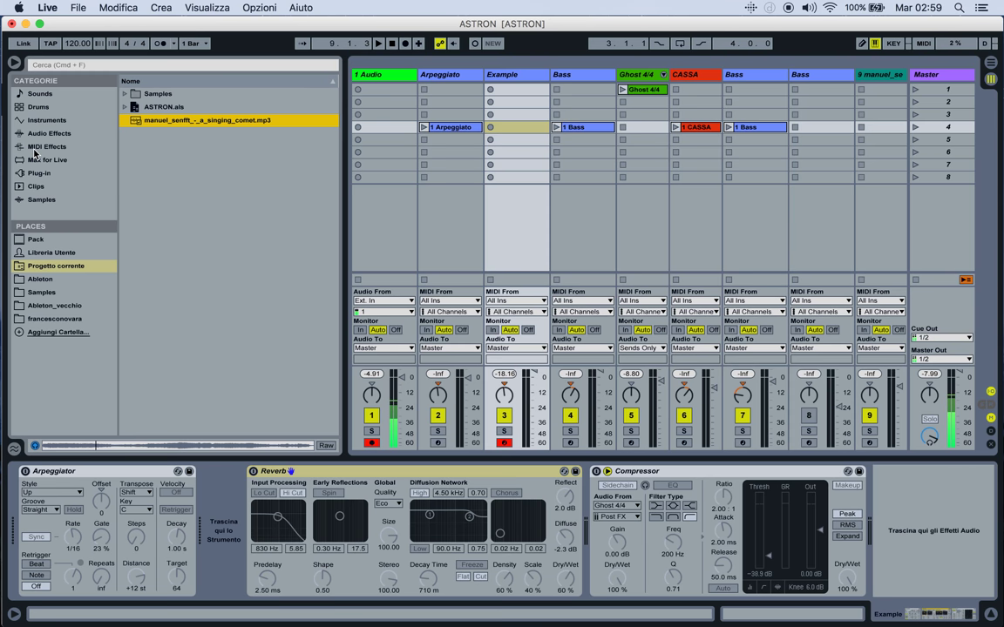
# Add a Sampler to the Example track, load the singing comet MP3 into it and play test notes.
pyautogui.click(48, 122)
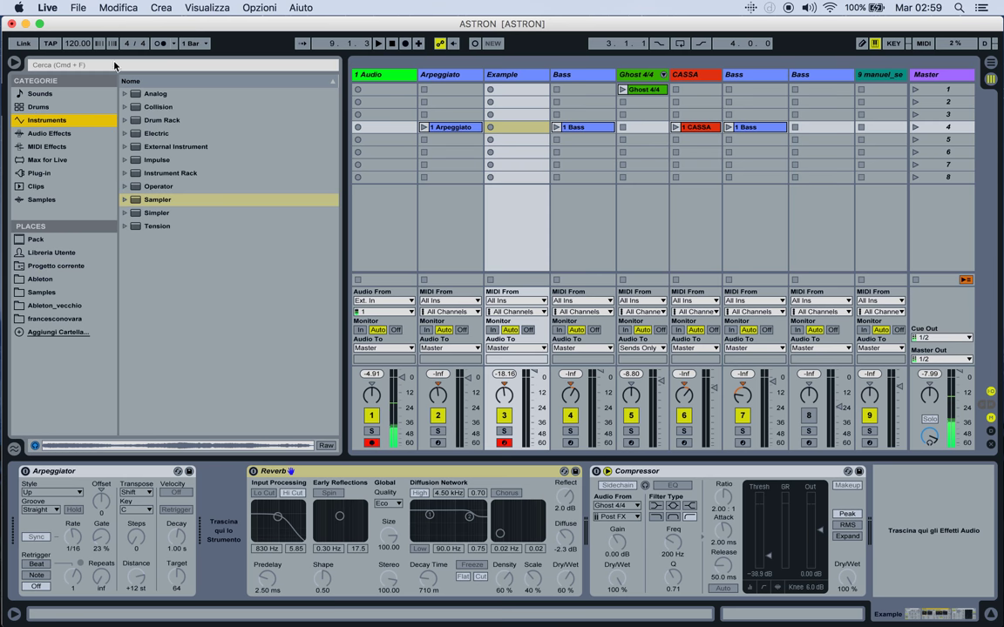
pyautogui.moveTo(135, 203); pyautogui.dragTo(510, 72)
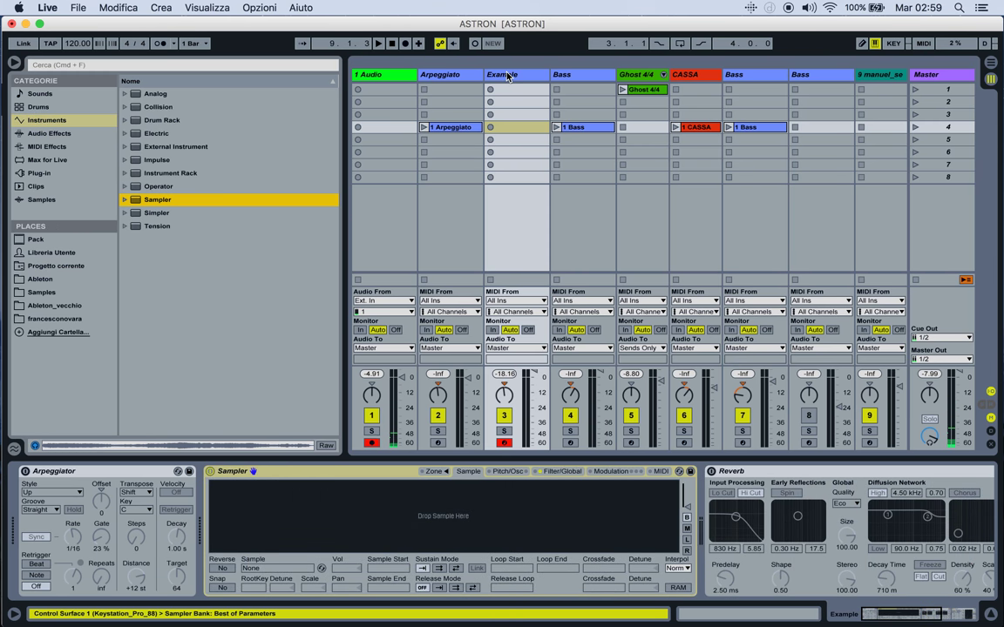
pyautogui.click(51, 267)
pyautogui.moveTo(187, 120); pyautogui.dragTo(384, 516)
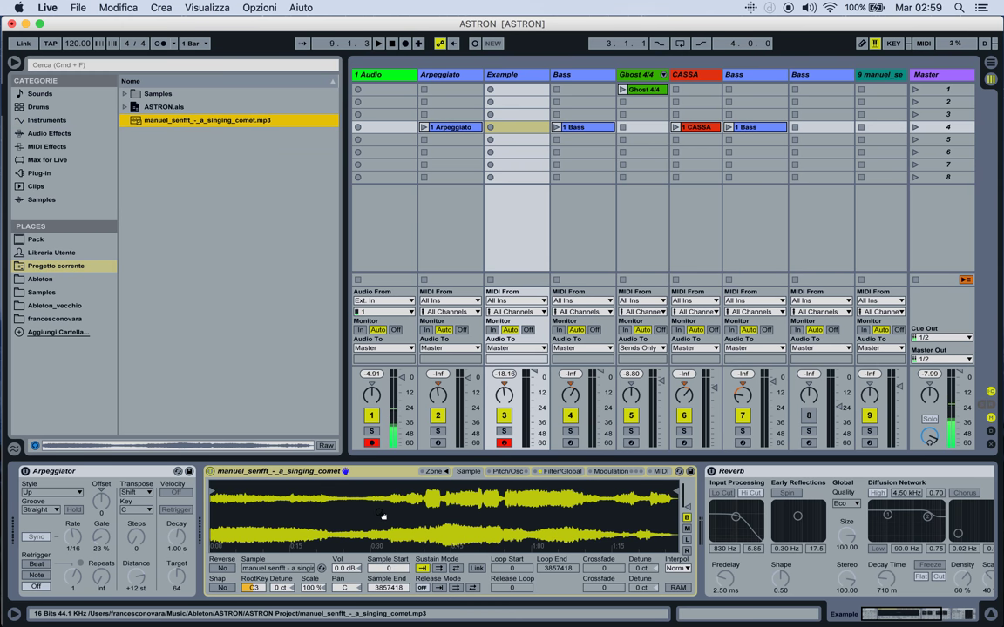
pyautogui.press('a')
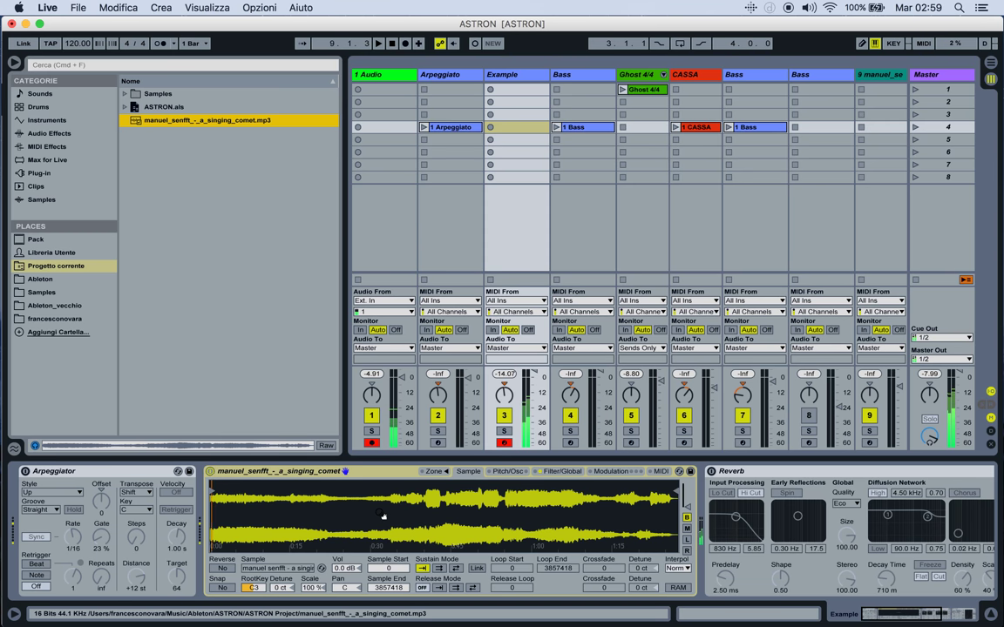
pyautogui.press('a')
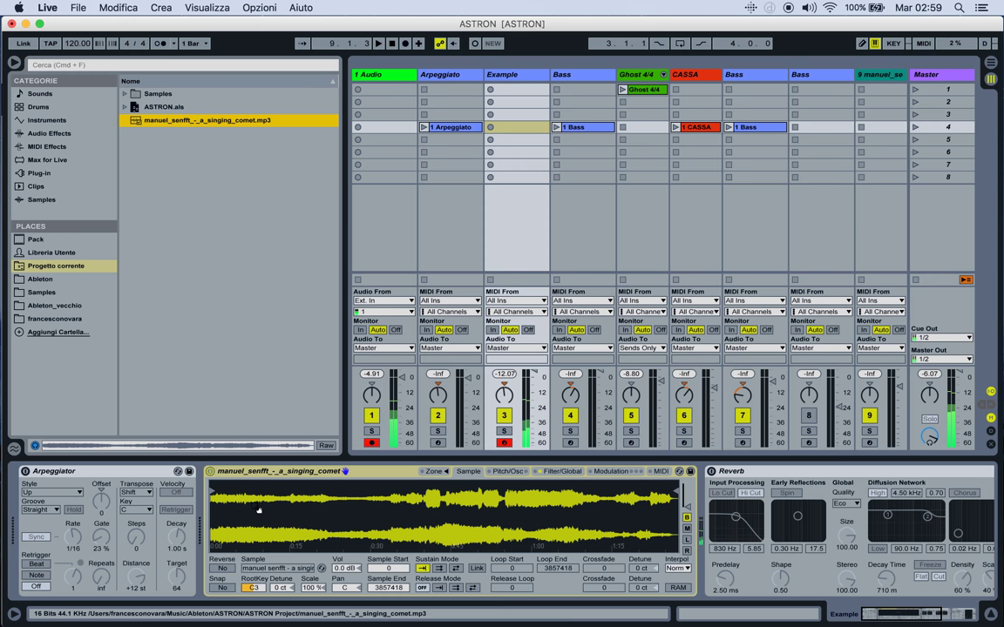
# Trim the sample to start at 1667918 and end at 1839868, and set the sustain mode to back-and-forth looping.
pyautogui.moveTo(215, 490)
pyautogui.mouseDown()
pyautogui.moveTo(490, 487)
pyautogui.moveTo(399, 493)
pyautogui.moveTo(413, 493)
pyautogui.mouseUp()
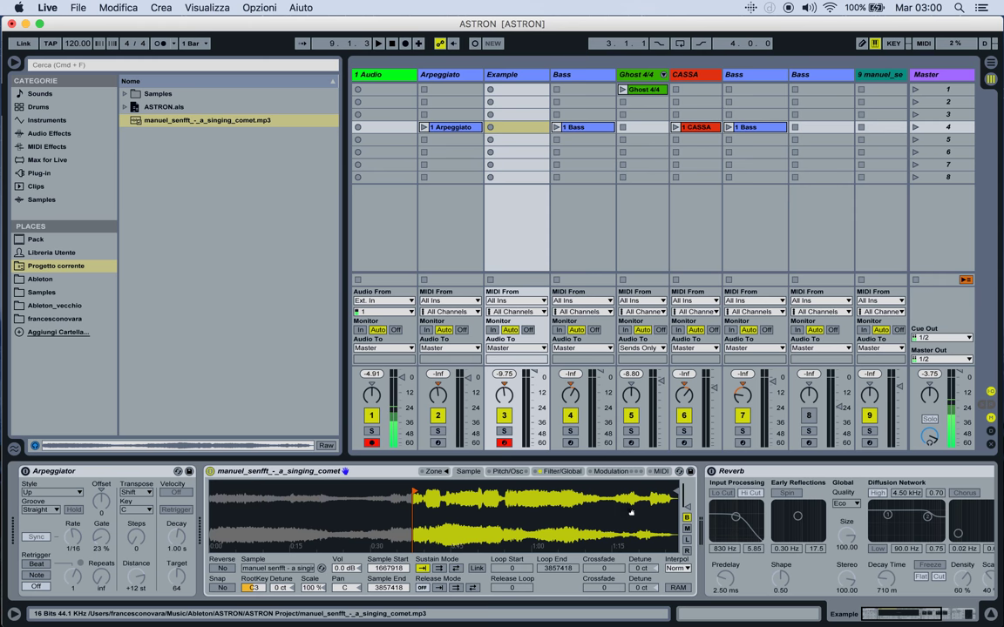
pyautogui.moveTo(673, 490); pyautogui.dragTo(433, 492)
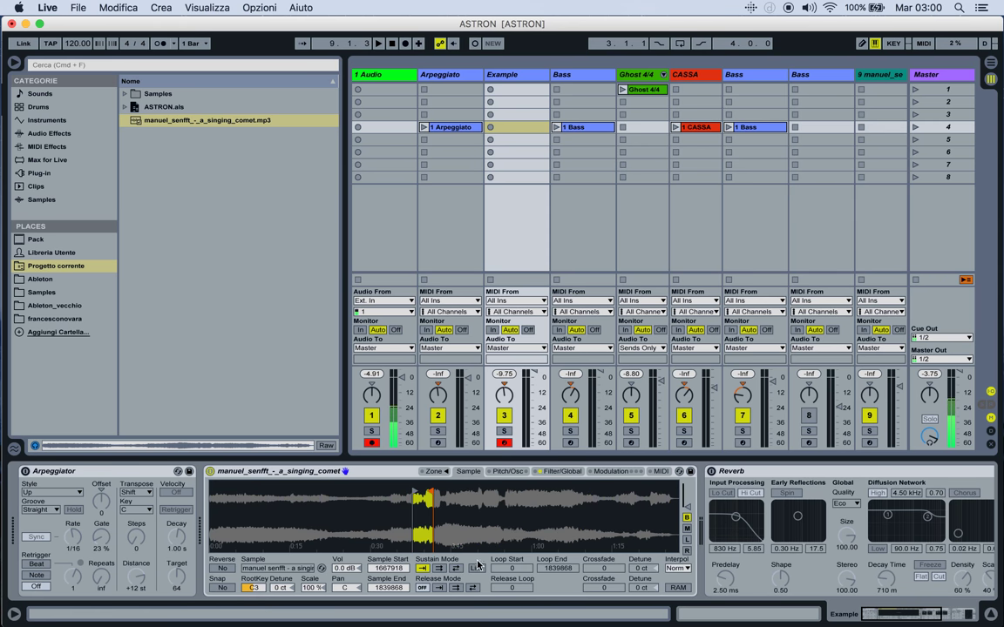
pyautogui.click(457, 568)
# Set the loop start to 1798338 and the sample start to 1798670, and play a test note.
pyautogui.moveTo(212, 484)
pyautogui.mouseDown()
pyautogui.moveTo(425, 485)
pyautogui.moveTo(428, 528)
pyautogui.mouseUp()
pyautogui.moveTo(332, 491)
pyautogui.mouseDown()
pyautogui.moveTo(429, 484)
pyautogui.moveTo(439, 523)
pyautogui.mouseUp()
pyautogui.moveTo(430, 486); pyautogui.dragTo(442, 499)
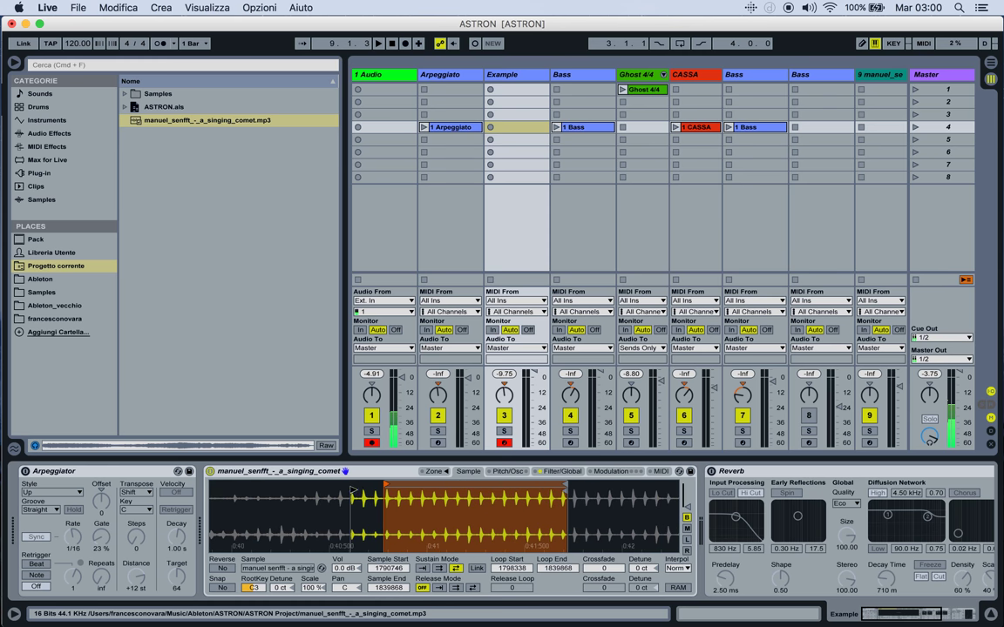
pyautogui.moveTo(353, 490); pyautogui.dragTo(388, 491)
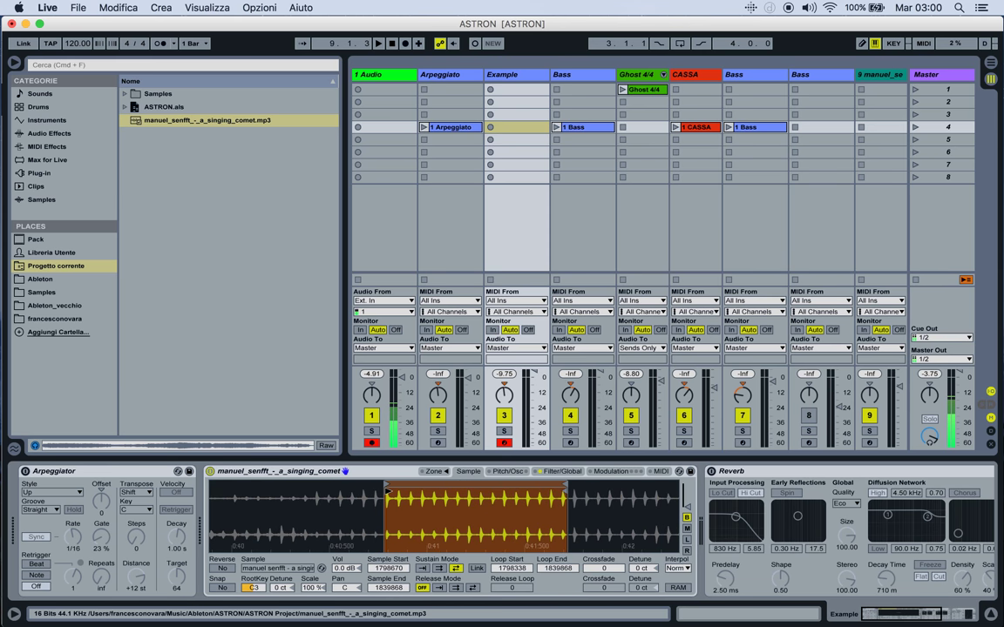
pyautogui.press('a')
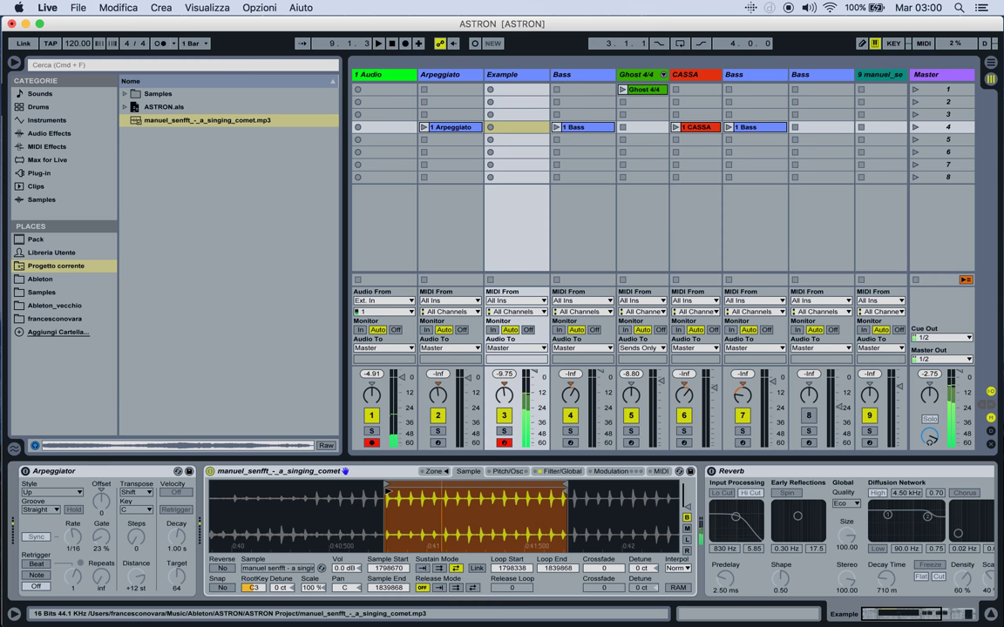
# Narrow the loop to 1838805–1839007 with the sample start at 1838795, and lower the Example track's volume.
pyautogui.moveTo(386, 482); pyautogui.dragTo(549, 482)
pyautogui.moveTo(386, 491)
pyautogui.mouseDown()
pyautogui.moveTo(561, 485)
pyautogui.moveTo(570, 506)
pyautogui.moveTo(537, 486)
pyautogui.moveTo(561, 487)
pyautogui.moveTo(528, 491)
pyautogui.moveTo(537, 492)
pyautogui.mouseUp()
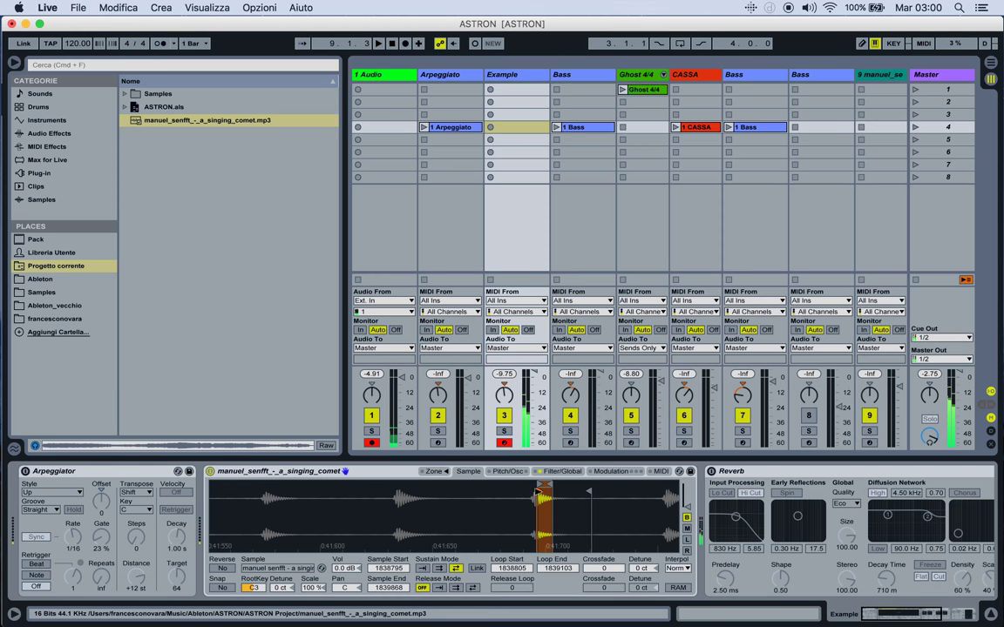
pyautogui.moveTo(549, 486); pyautogui.dragTo(543, 486)
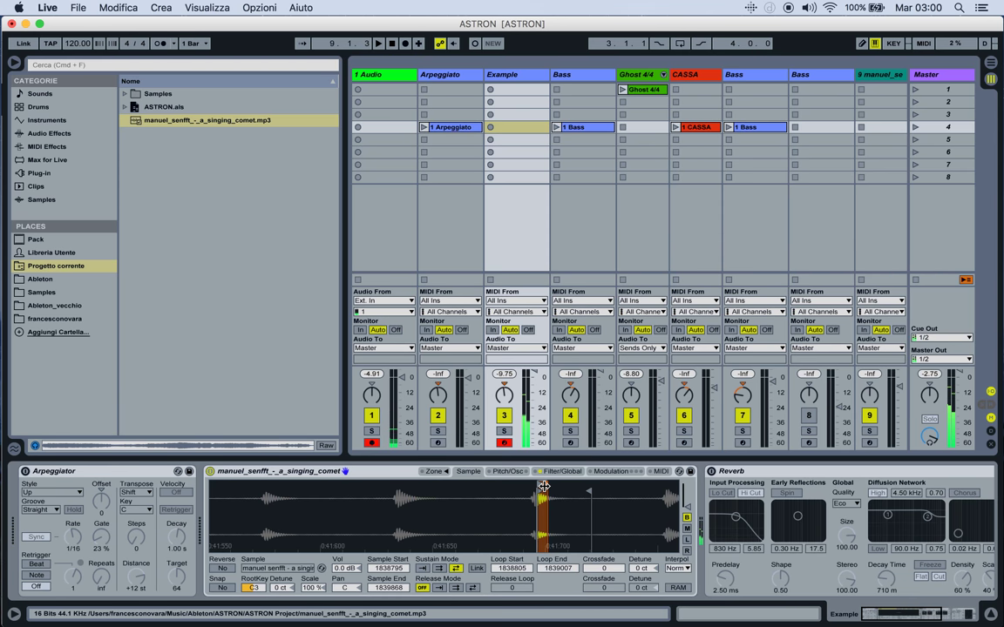
pyautogui.press('x')
pyautogui.moveTo(539, 377); pyautogui.dragTo(535, 382)
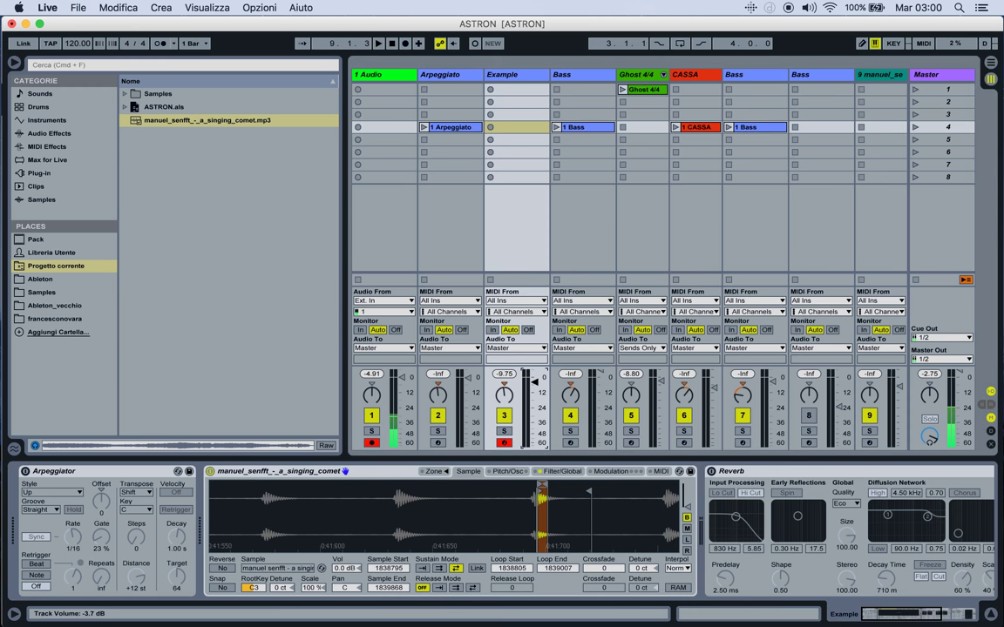
# Activate the Arpeggiator and the Reverb on the Example track.
pyautogui.click(25, 471)
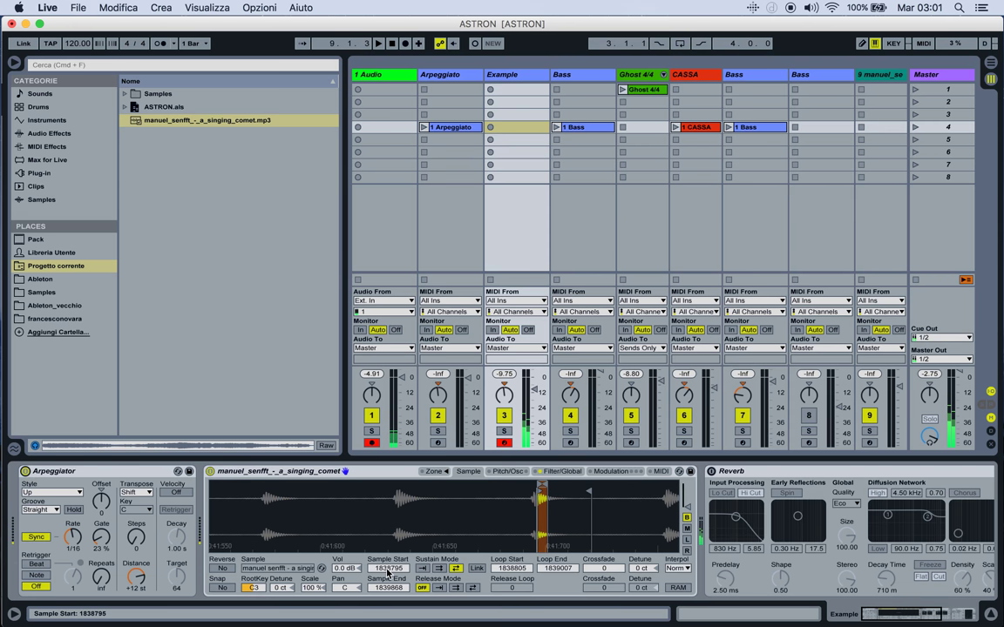
pyautogui.hscroll(10, 388, 572)
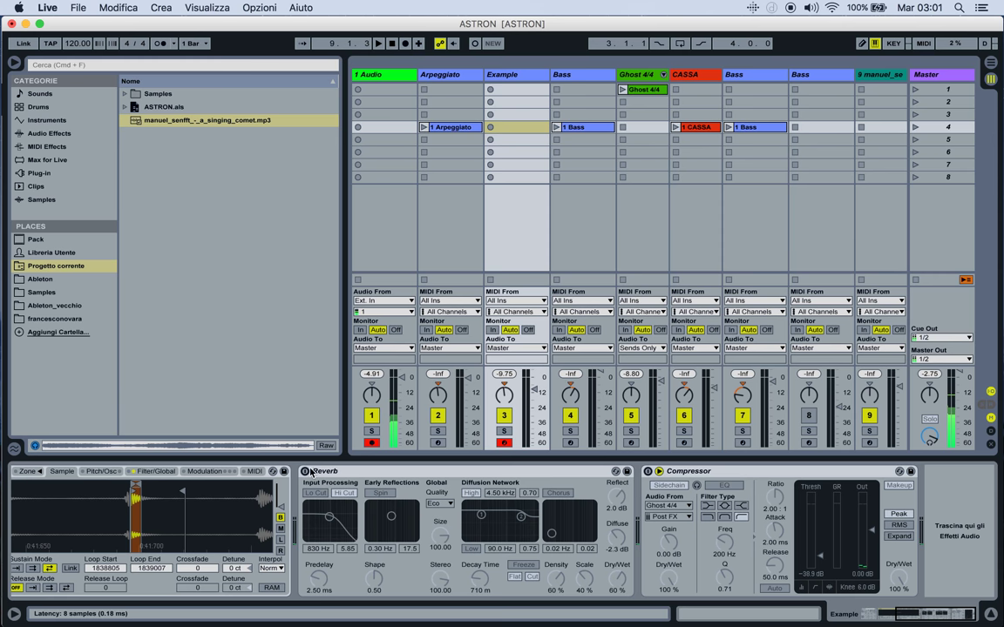
pyautogui.click(305, 471)
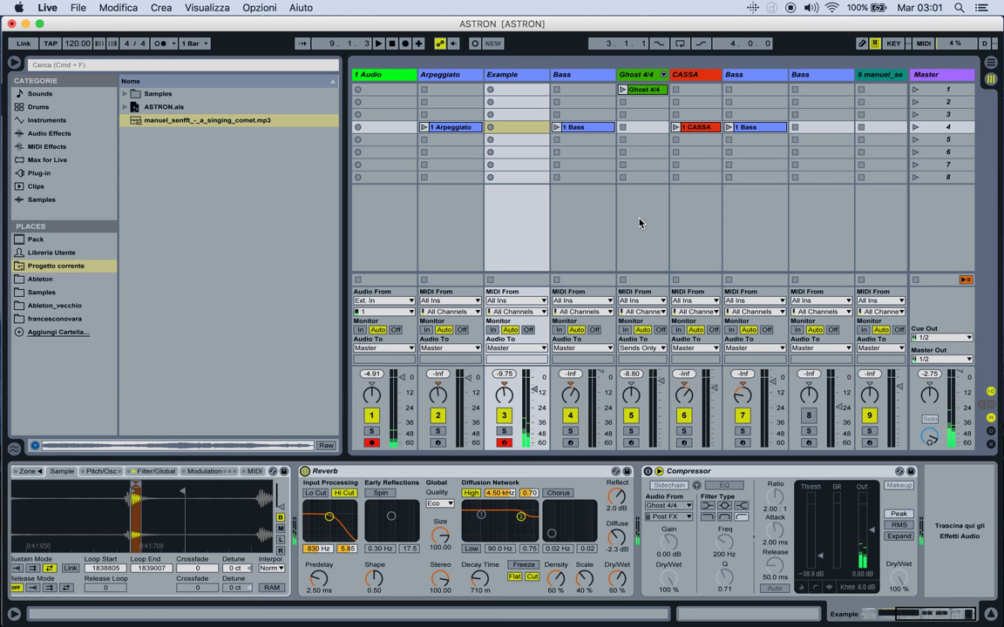
# Play the Ghost 4/4 clip, activate the Example track's sidechain Compressor after comparing with it bypassed, and stop playback.
pyautogui.click(622, 91)
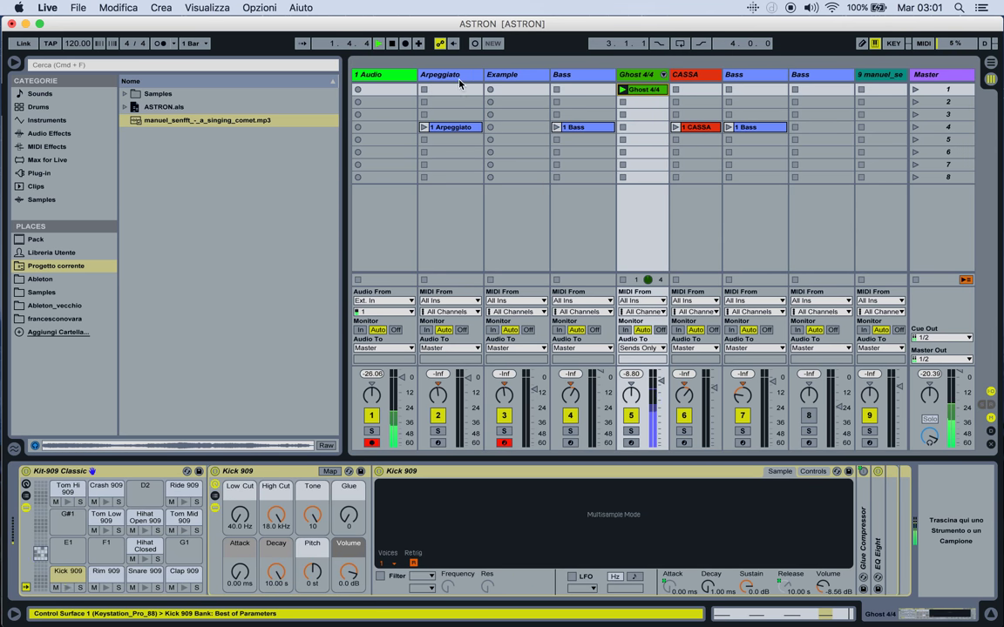
pyautogui.click(510, 74)
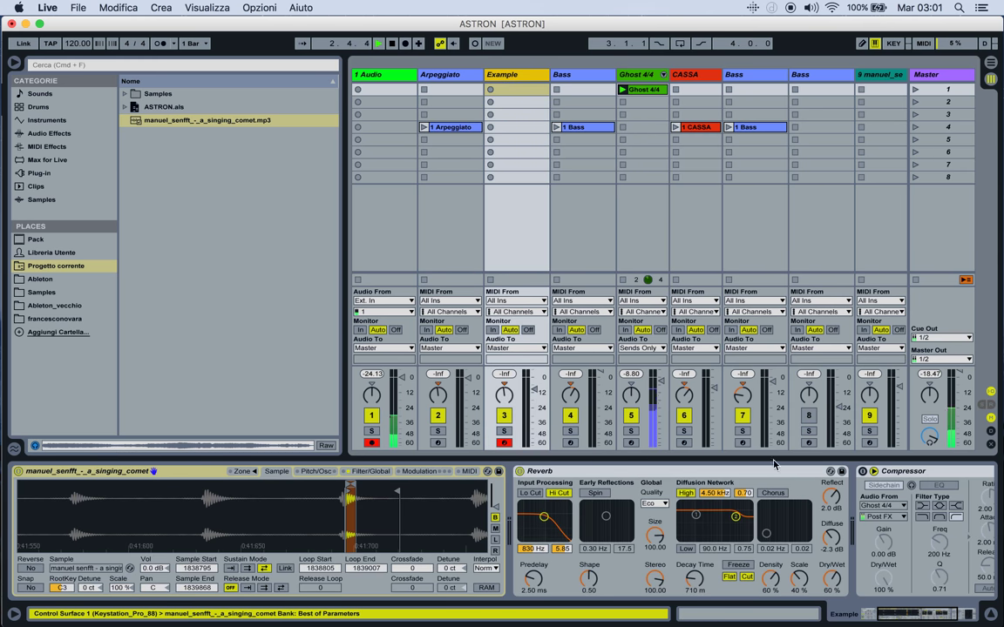
pyautogui.hscroll(5, 772, 488)
pyautogui.click(646, 472)
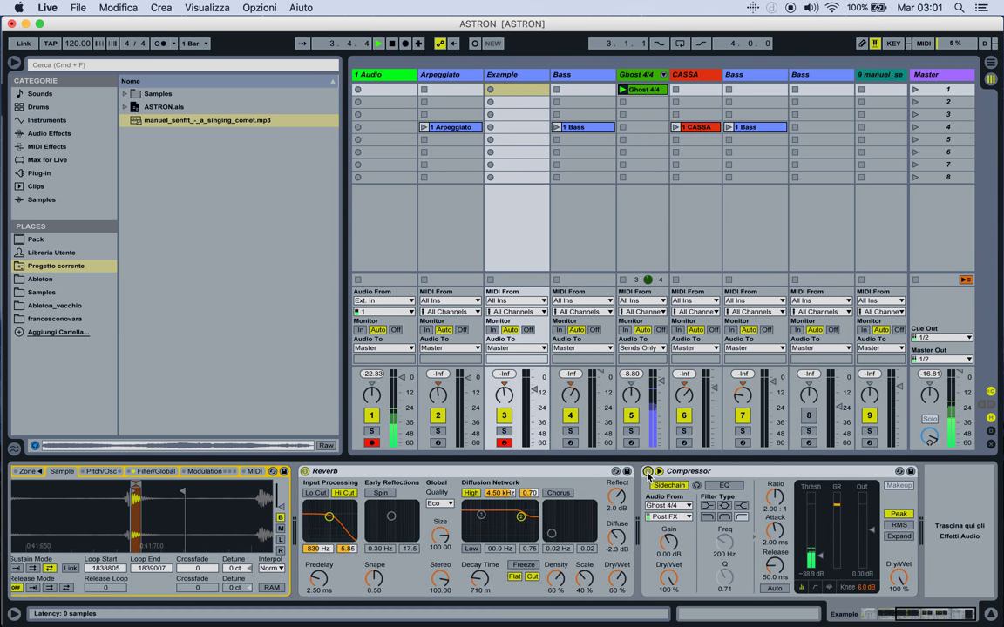
pyautogui.click(647, 472)
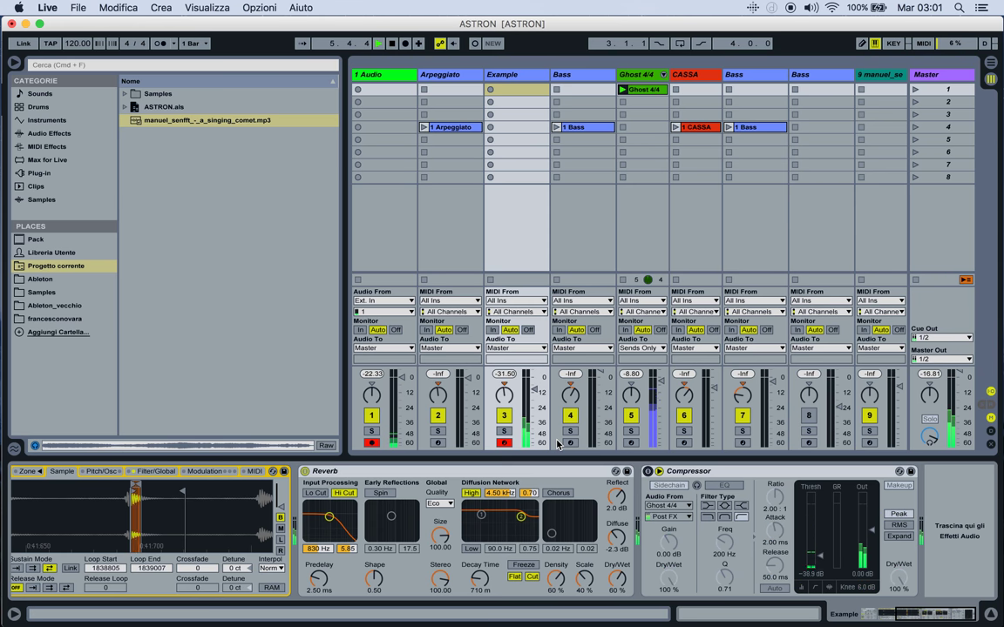
pyautogui.click(647, 471)
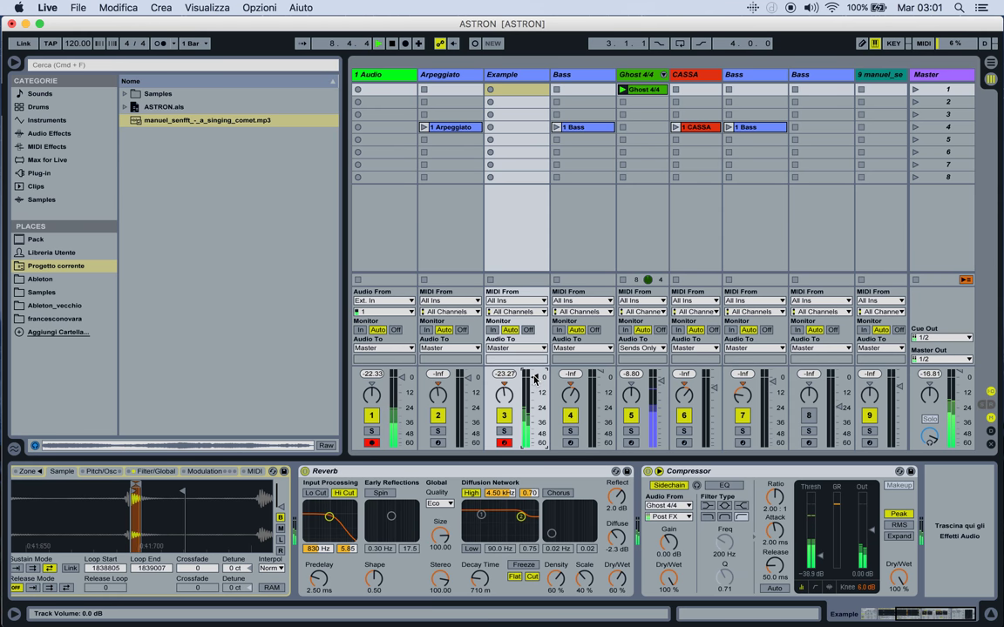
pyautogui.press('space')
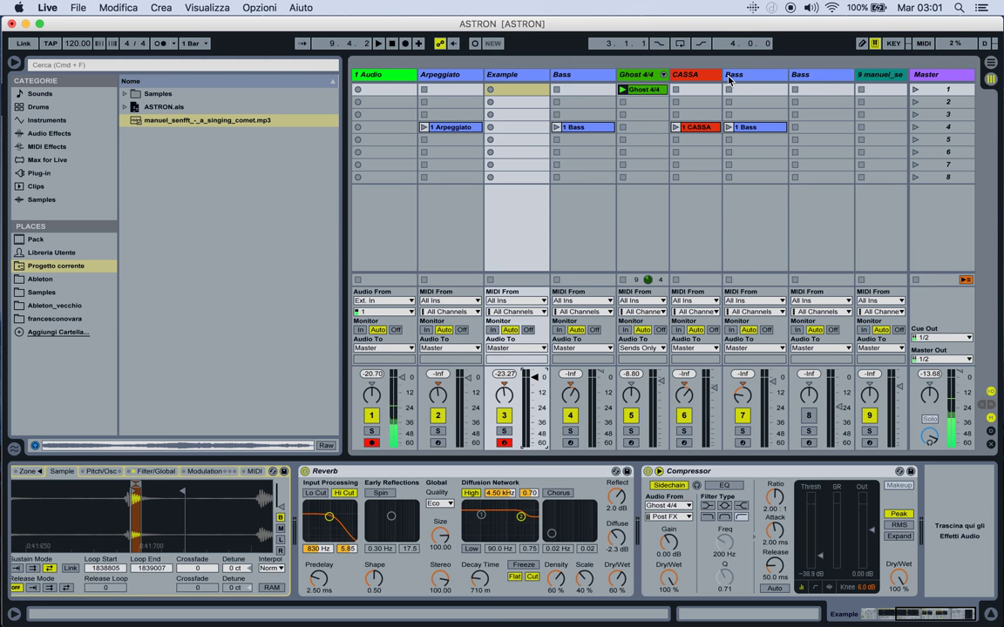
# Widen the CASSA track and open the notes of its clip in row 4.
pyautogui.moveTo(719, 76); pyautogui.dragTo(770, 76)
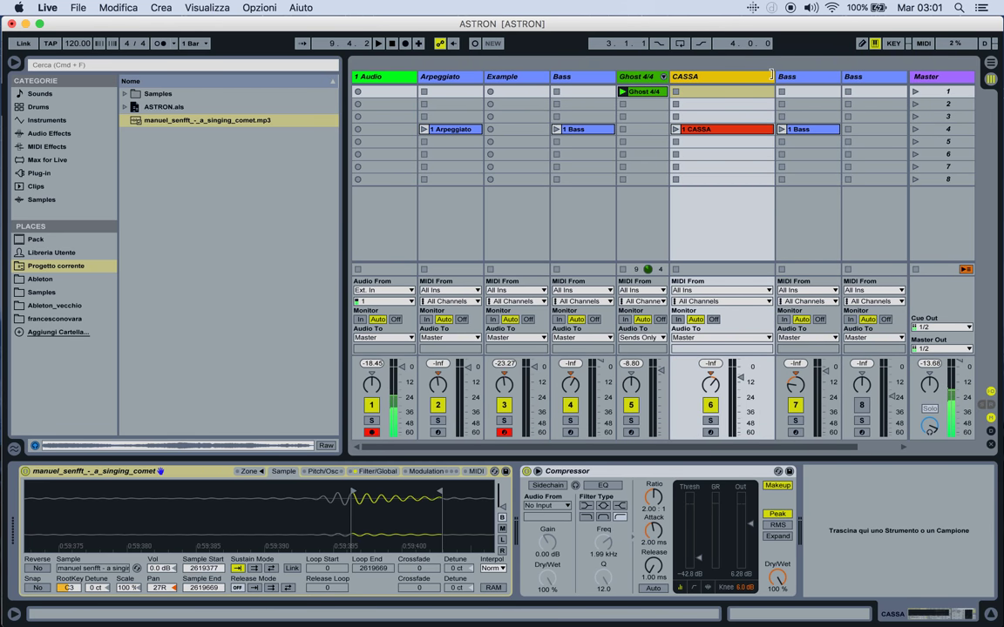
pyautogui.doubleClick(739, 133)
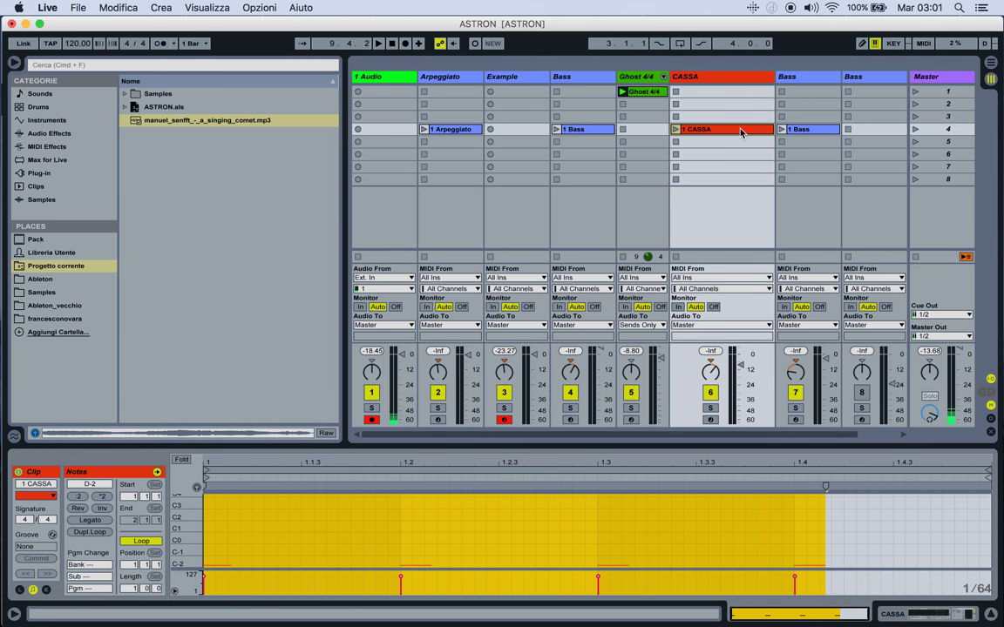
# Examine where the CASSA Sampler's short kick region lies within the full comet waveform.
pyautogui.hotkey('shift', 'Tab')
pyautogui.moveTo(237, 514); pyautogui.dragTo(237, 461)
pyautogui.scroll(-10, 243, 493)
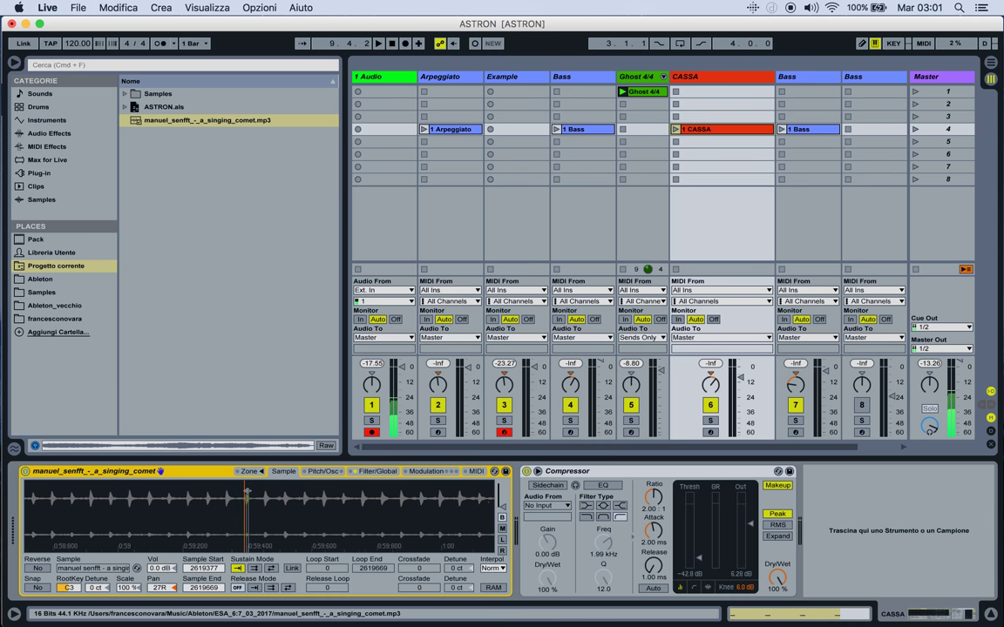
pyautogui.scroll(-8, 243, 493)
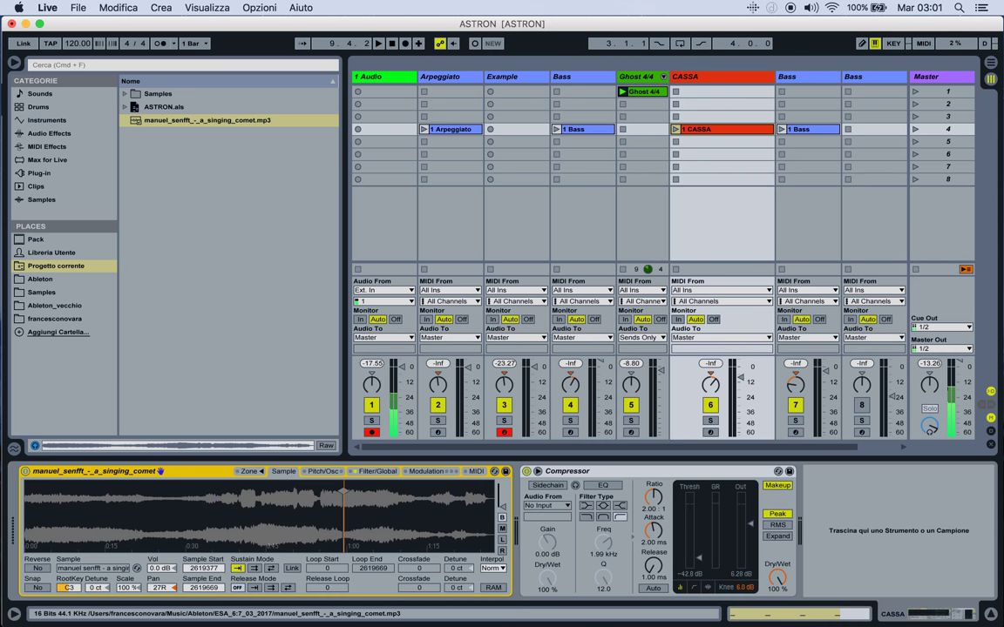
pyautogui.moveTo(243, 493); pyautogui.dragTo(217, 514)
pyautogui.moveTo(268, 501); pyautogui.dragTo(268, 575)
pyautogui.press('+')
pyautogui.press('+')
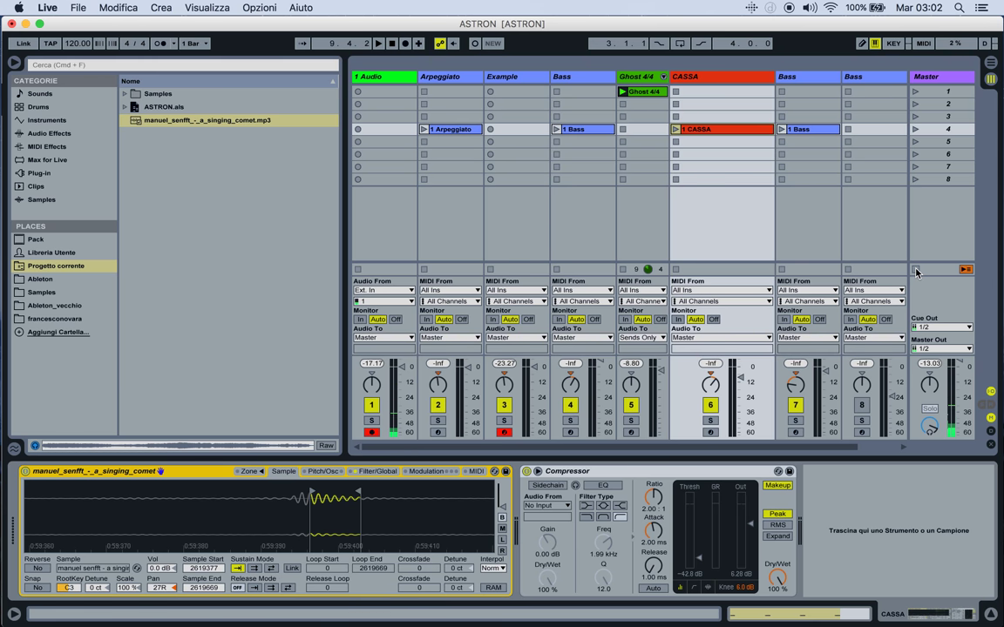
# Launch the CASSA, Arpeggiato and both Bass clips in row 4 so that they play together.
pyautogui.click(673, 130)
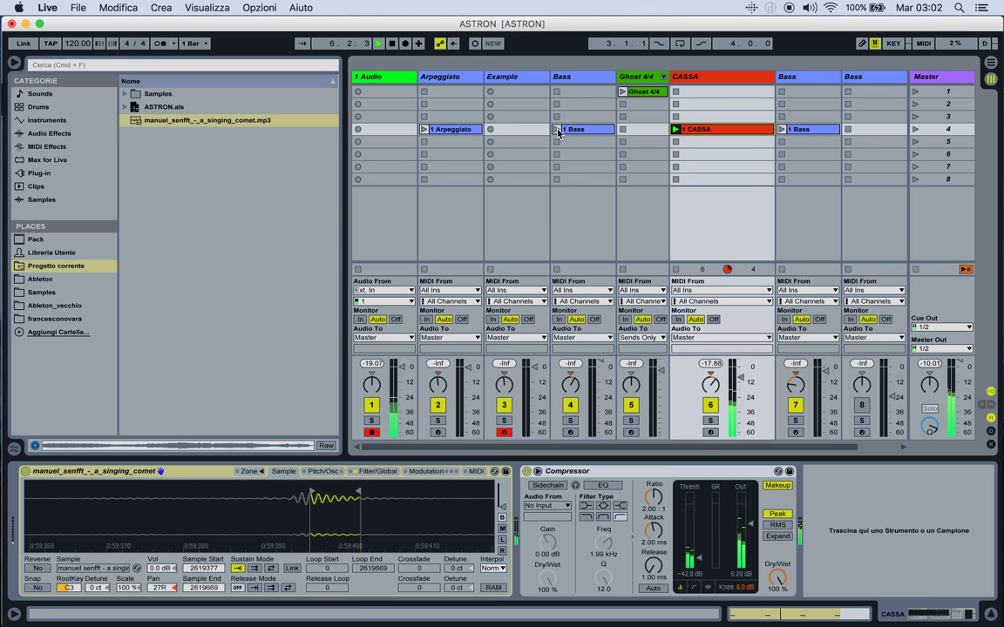
pyautogui.click(424, 130)
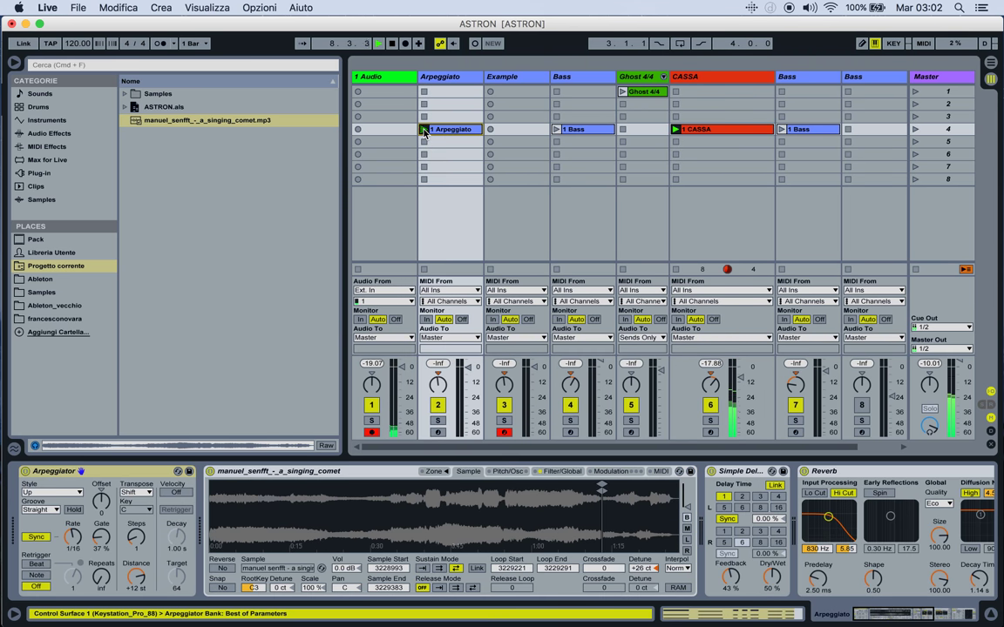
pyautogui.click(556, 130)
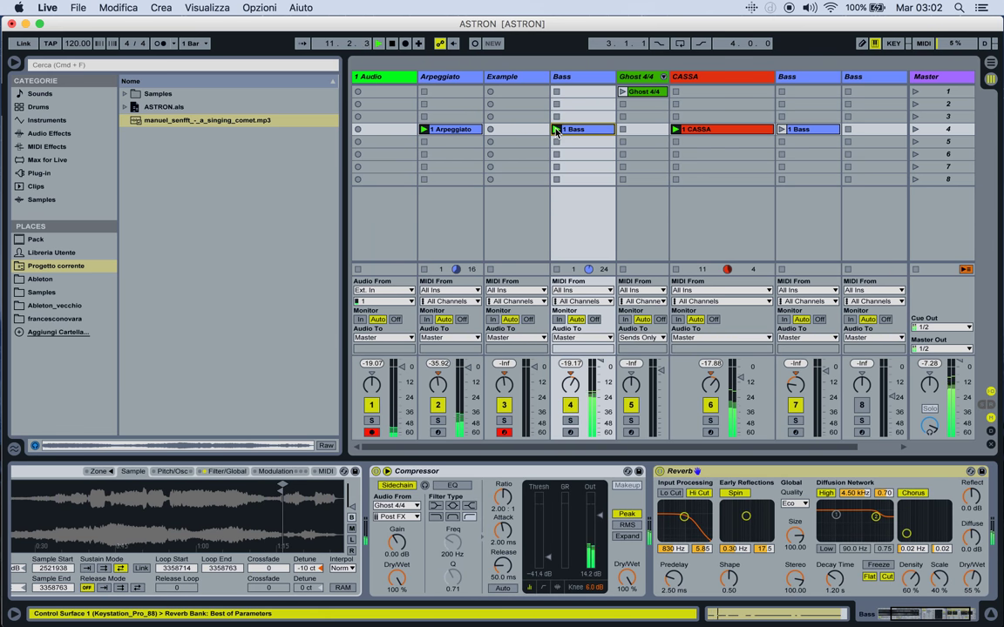
pyautogui.click(782, 130)
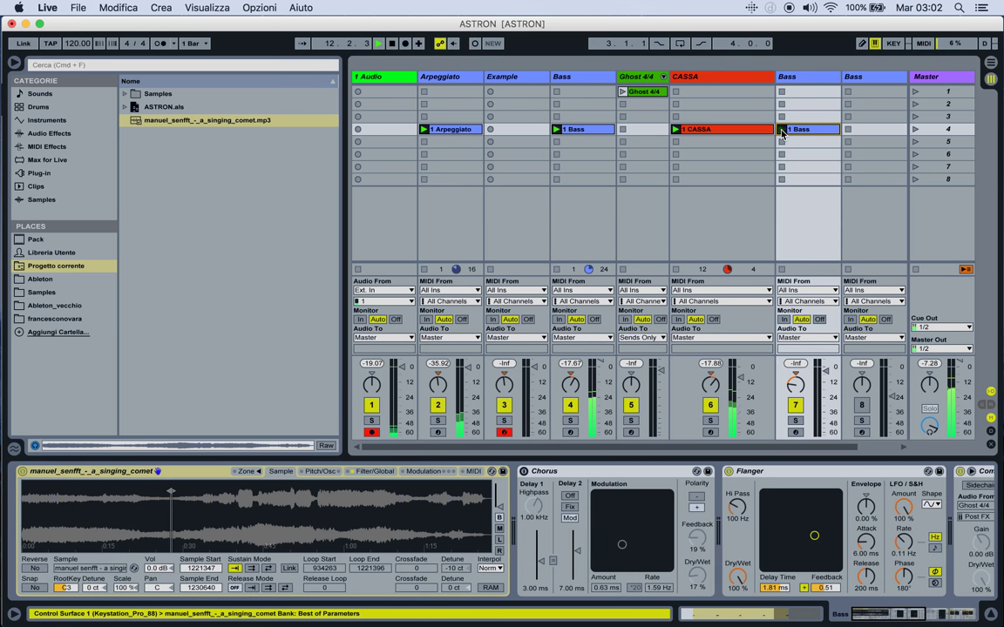